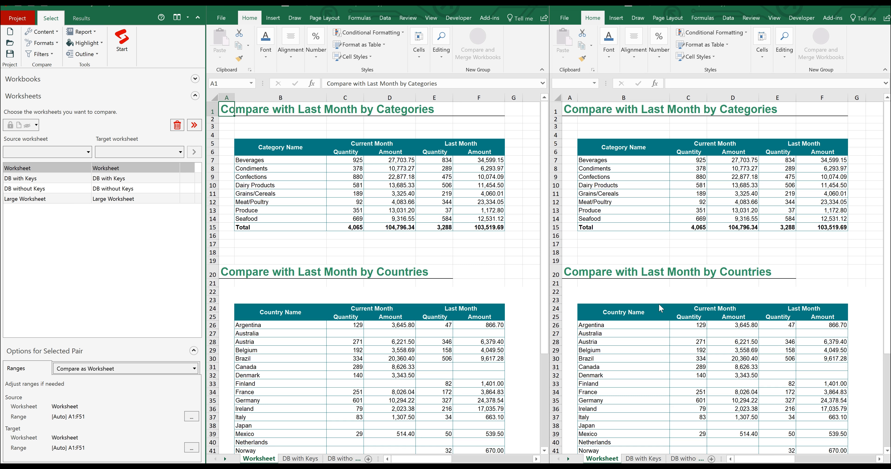
Step: Select the Worksheet pair and set its compare mode to Compare as Worksheet
{"action": "left_click", "coordinate": [52, 168]}
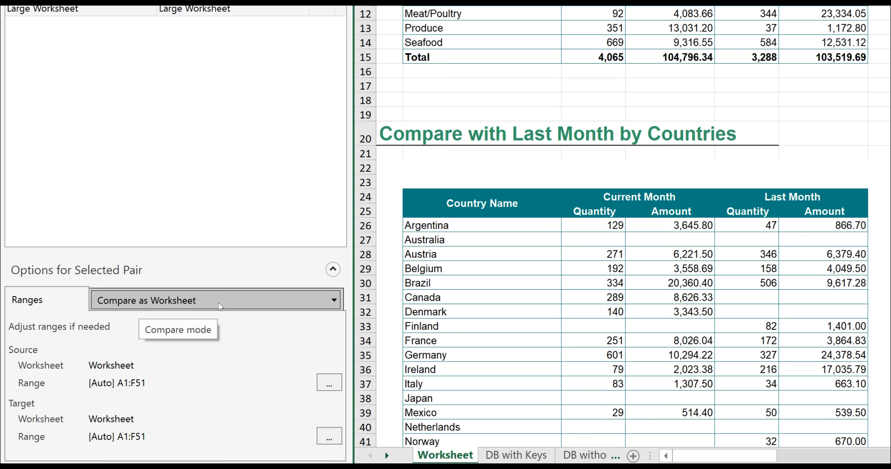
{"action": "left_click", "coordinate": [219, 305]}
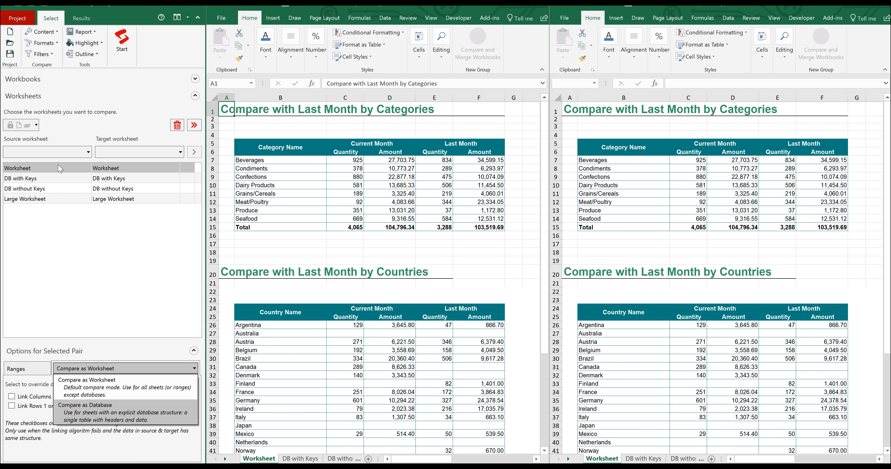
{"action": "left_click", "coordinate": [114, 383]}
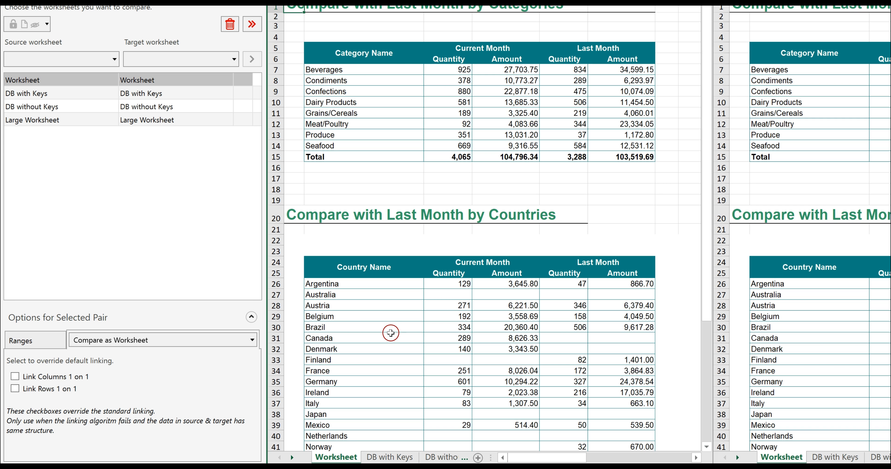
Step: Limit both the source and target ranges of the Worksheet pair to the categories table, B5:F15
{"action": "left_click", "coordinate": [49, 339]}
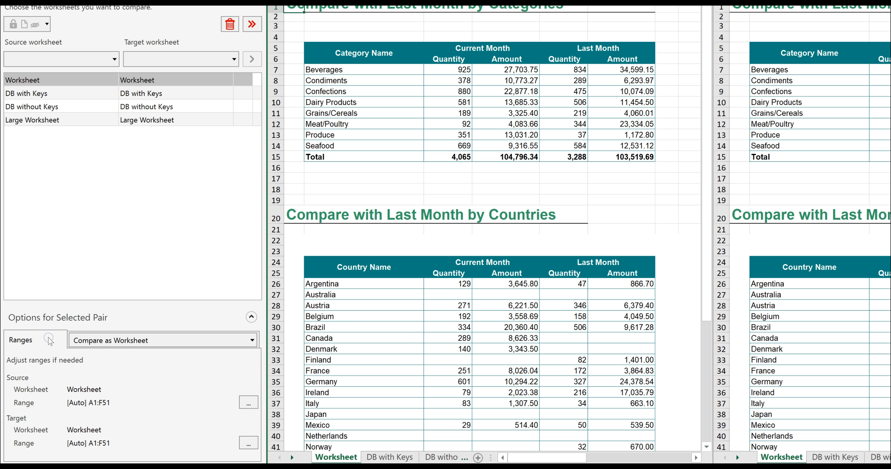
{"action": "left_click", "coordinate": [254, 403]}
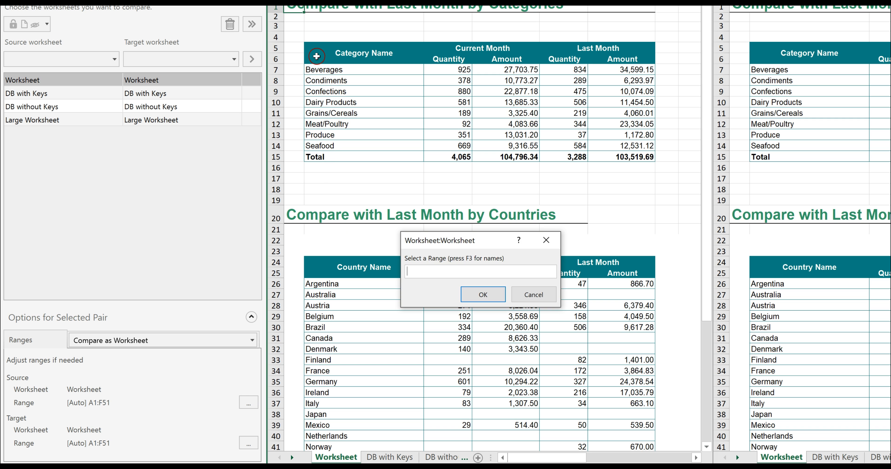
{"action": "left_click_drag", "start_coordinate": [319, 47], "coordinate": [591, 158]}
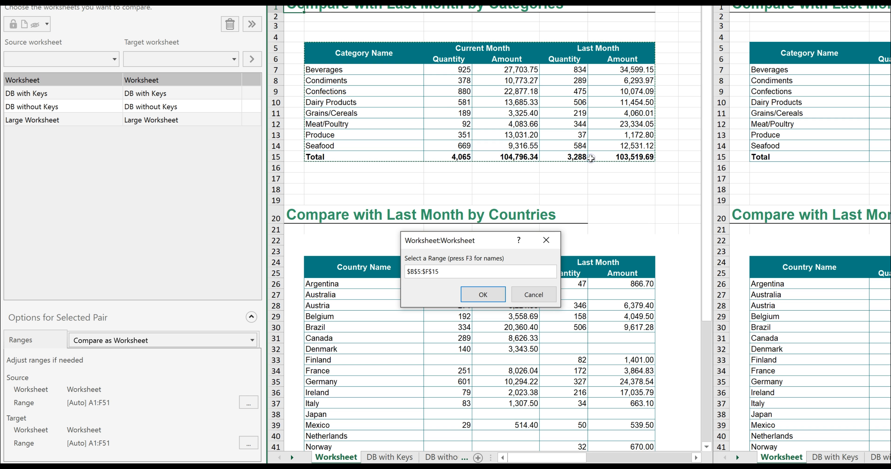
{"action": "left_click", "coordinate": [483, 294]}
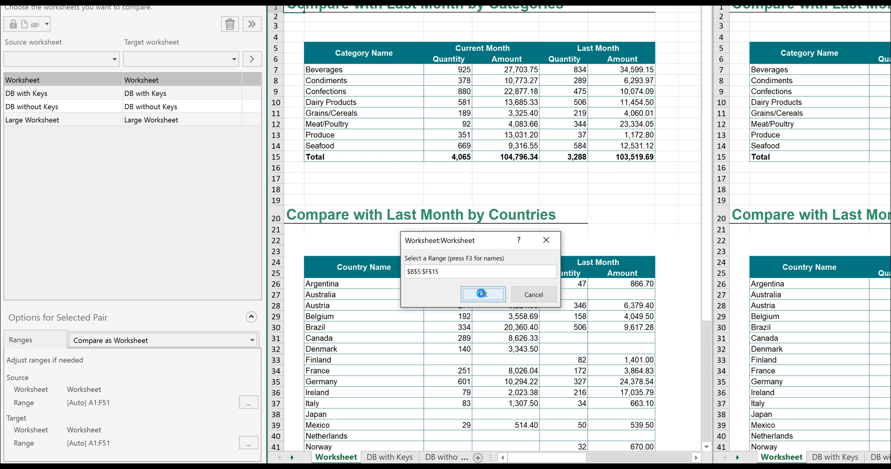
{"action": "left_click", "coordinate": [255, 450]}
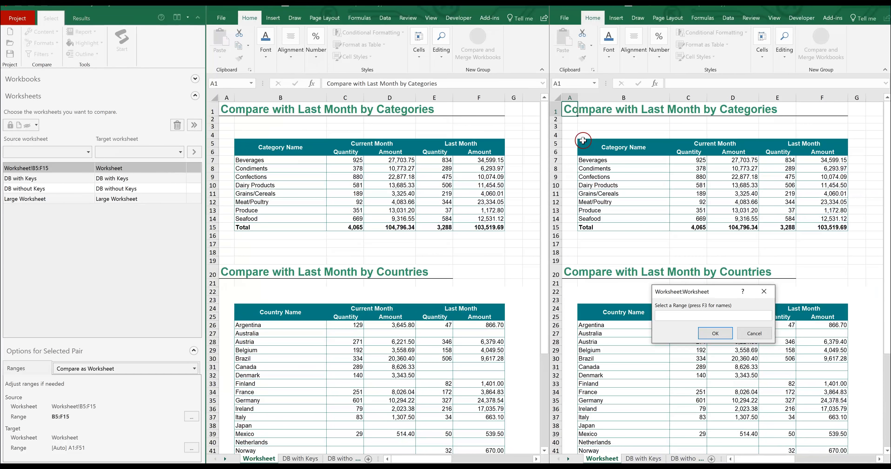
{"action": "left_click_drag", "start_coordinate": [584, 140], "coordinate": [804, 226]}
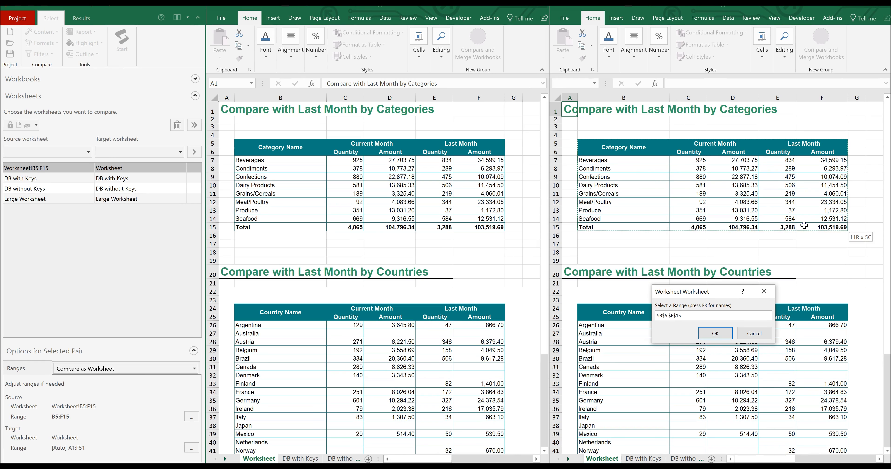
{"action": "left_click", "coordinate": [714, 333]}
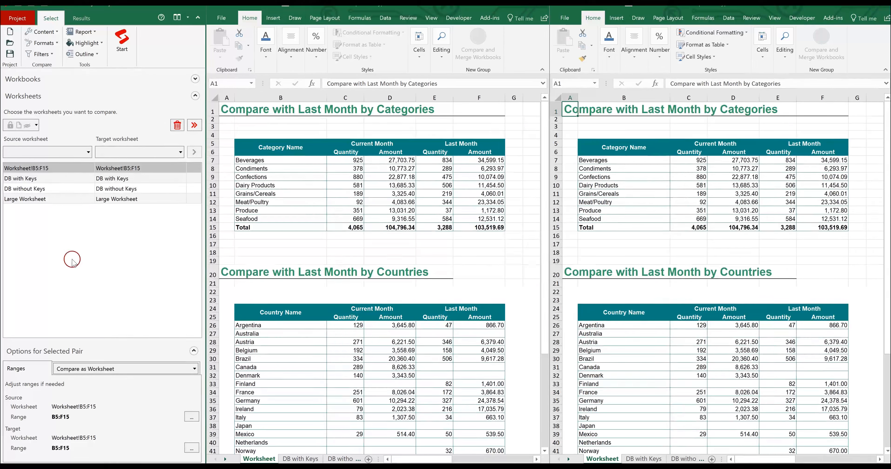
Step: Select the DB with Keys worksheet pair and examine its Customer ID column and the cells of individual records
{"action": "left_click", "coordinate": [73, 183]}
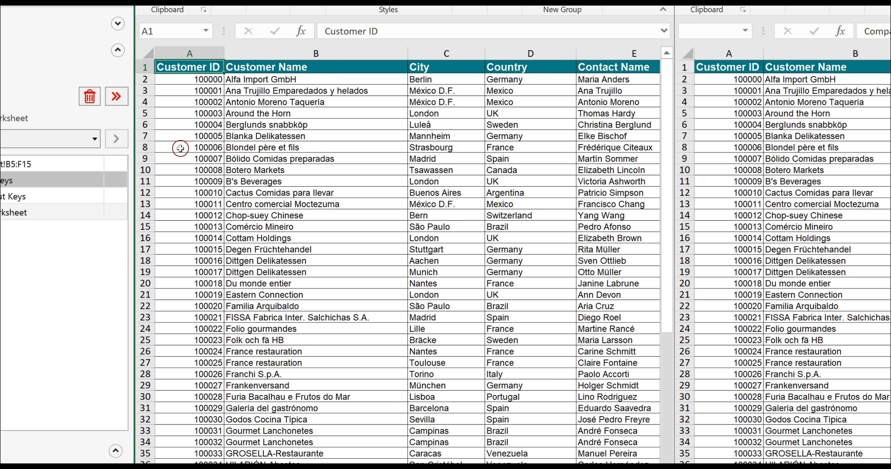
{"action": "left_click", "coordinate": [255, 149]}
{"action": "left_click", "coordinate": [430, 148]}
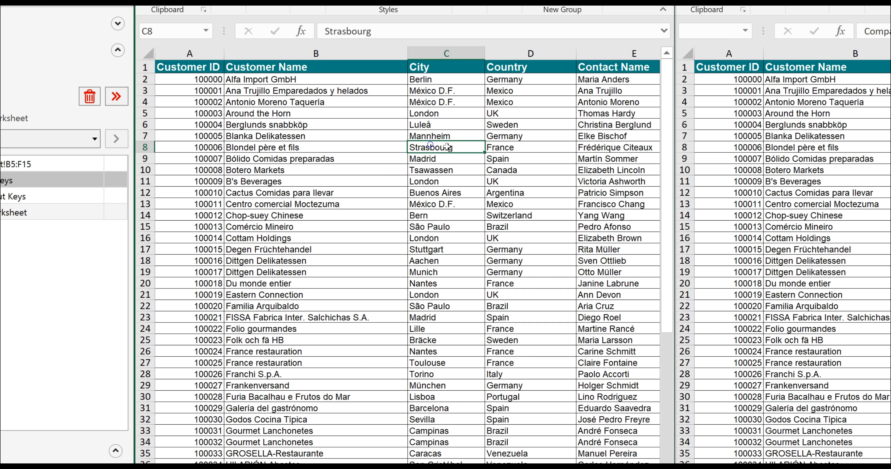
{"action": "left_click", "coordinate": [507, 148]}
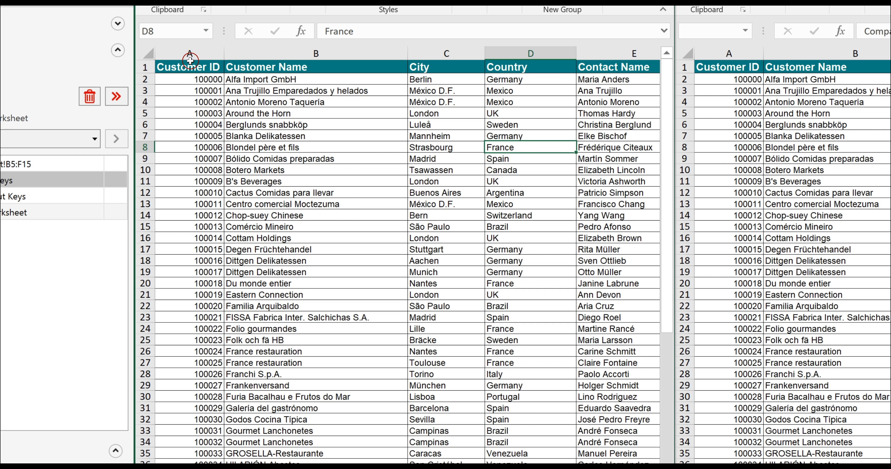
{"action": "left_click_drag", "start_coordinate": [190, 67], "coordinate": [195, 208]}
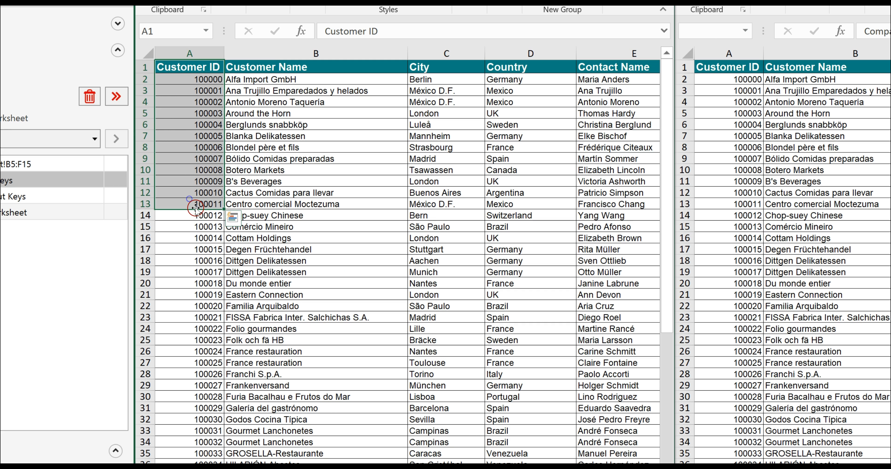
{"action": "right_click", "coordinate": [195, 196]}
{"action": "left_click", "coordinate": [196, 194]}
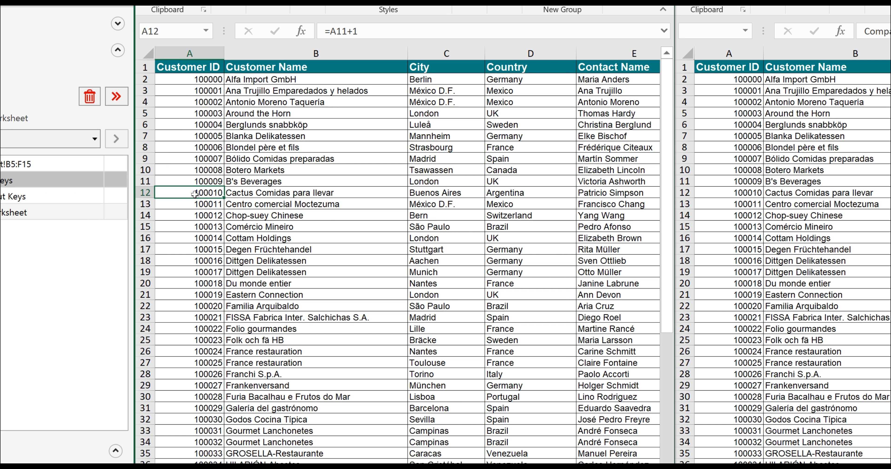
{"action": "left_click_drag", "start_coordinate": [199, 193], "coordinate": [606, 189]}
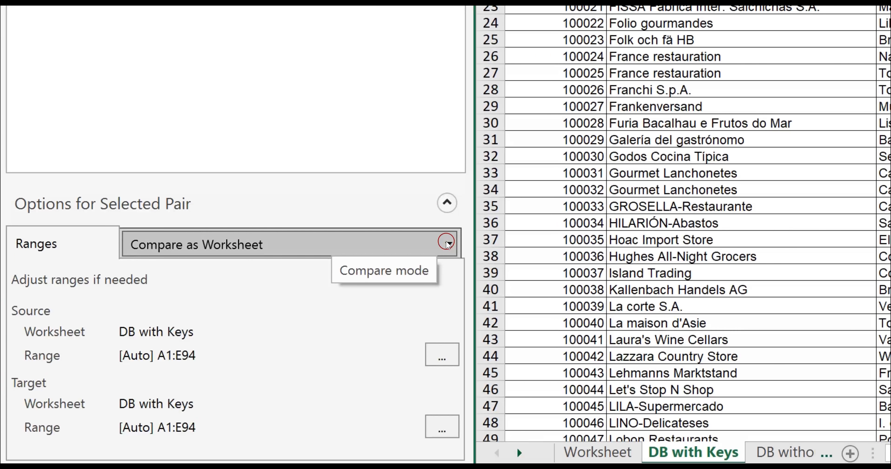
Step: Set the DB with Keys pair to Compare as Database and add Customer ID as its primary key
{"action": "left_click", "coordinate": [335, 300]}
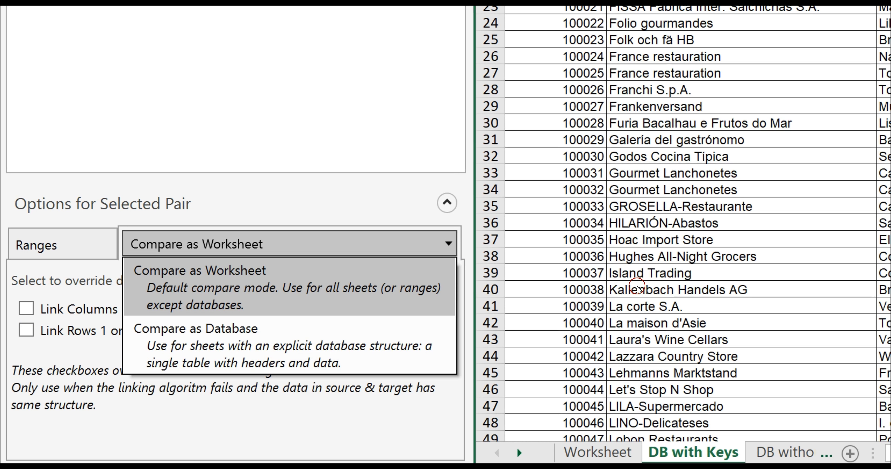
{"action": "left_click", "coordinate": [380, 343]}
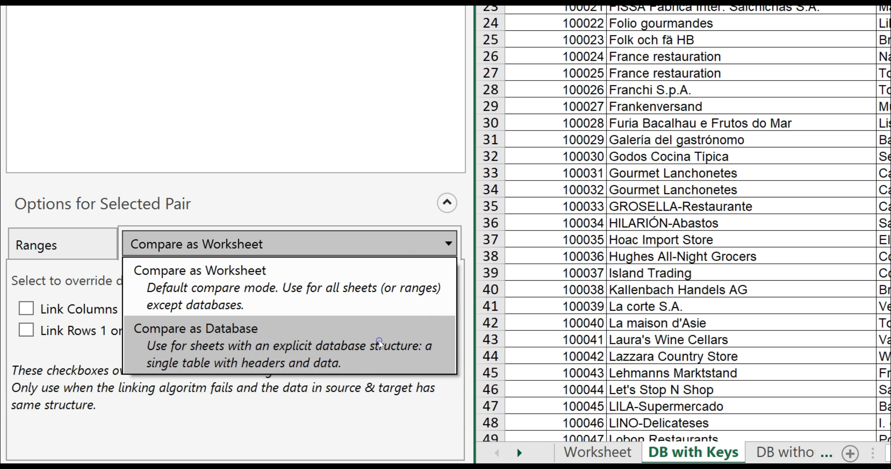
{"action": "left_click", "coordinate": [380, 343]}
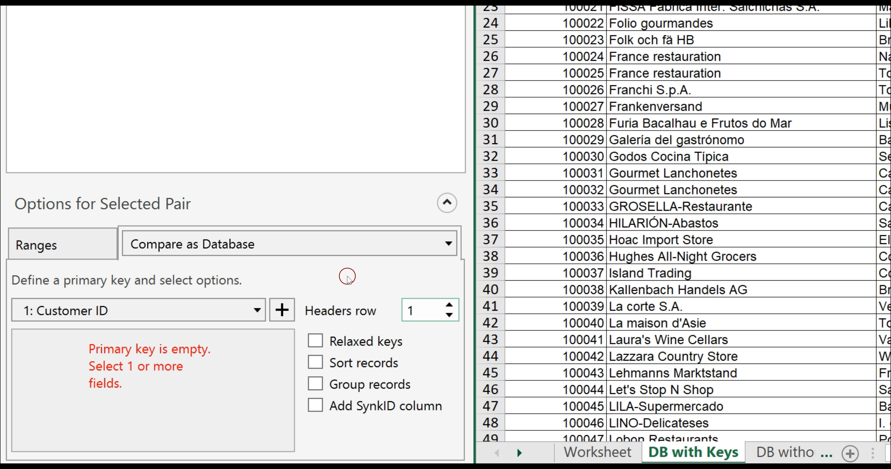
{"action": "left_click", "coordinate": [259, 312]}
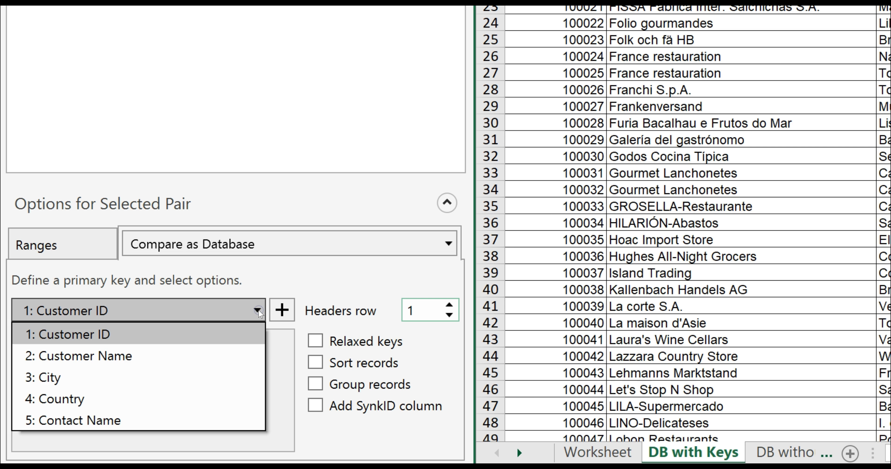
{"action": "left_click", "coordinate": [225, 329]}
{"action": "left_click", "coordinate": [290, 305]}
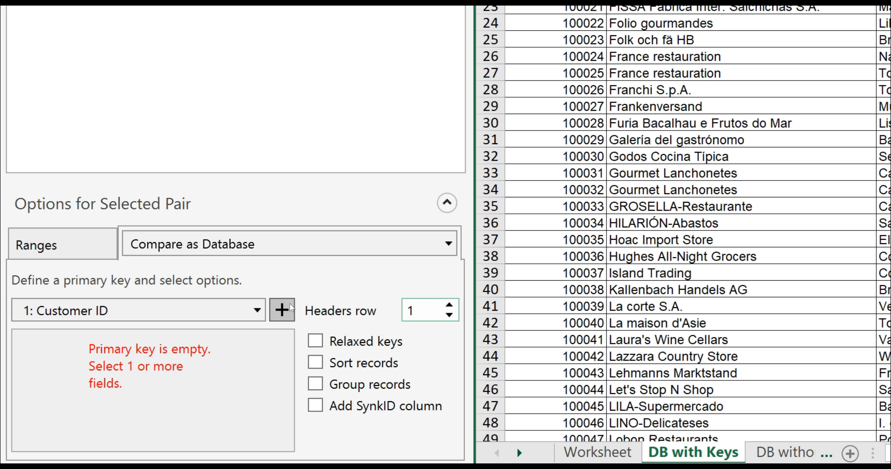
{"action": "left_click", "coordinate": [291, 308]}
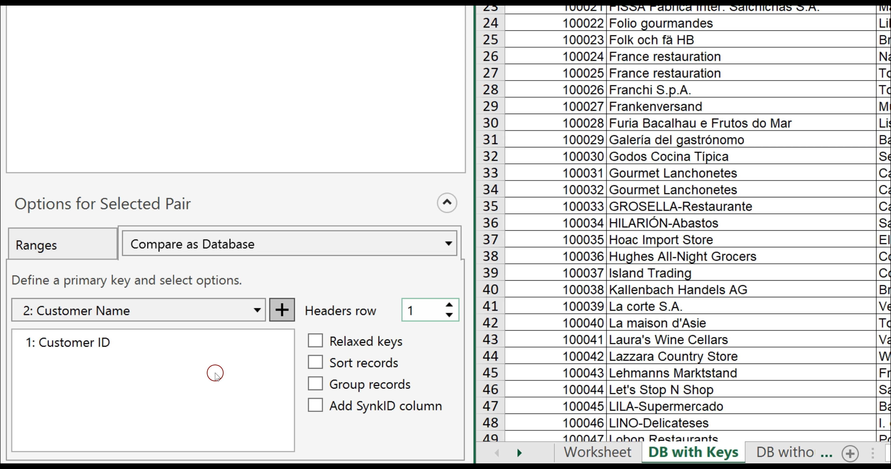
{"action": "left_click", "coordinate": [134, 352]}
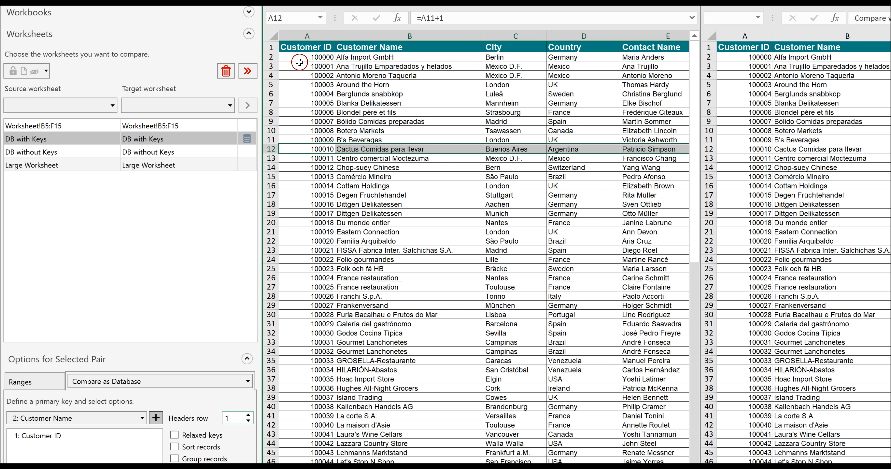
Step: Check the header row of the DB with Keys source sheet and the pair's source and target ranges
{"action": "left_click", "coordinate": [276, 47]}
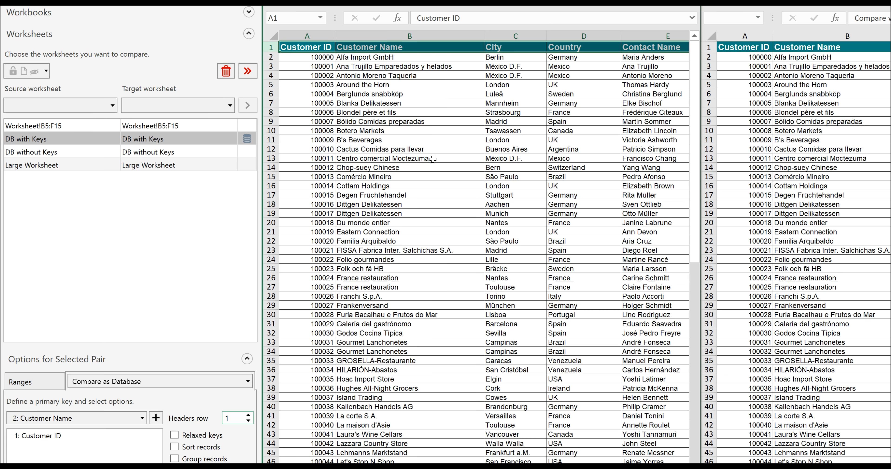
{"action": "left_click", "coordinate": [377, 184]}
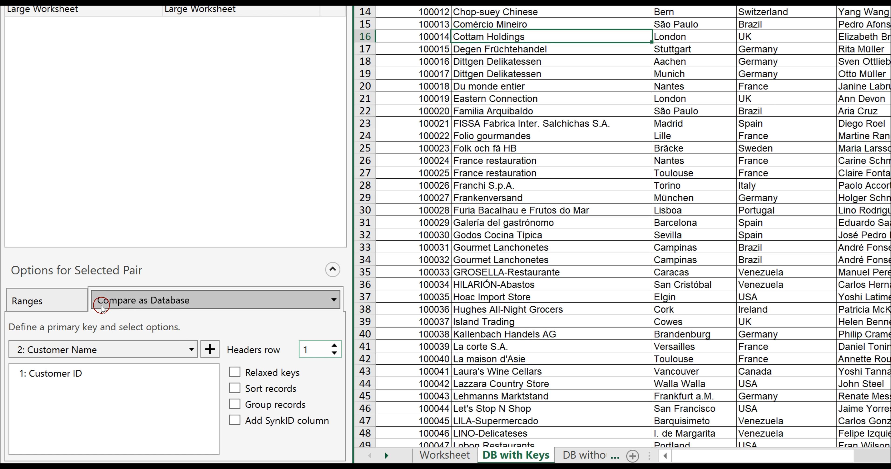
{"action": "left_click", "coordinate": [67, 304]}
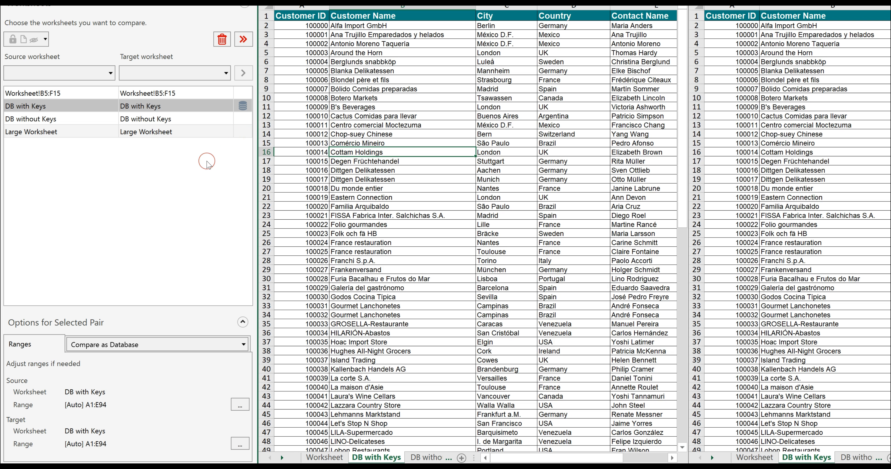
Step: Select the DB without Keys worksheet pair and set its compare mode to Compare as Database
{"action": "left_click", "coordinate": [94, 118]}
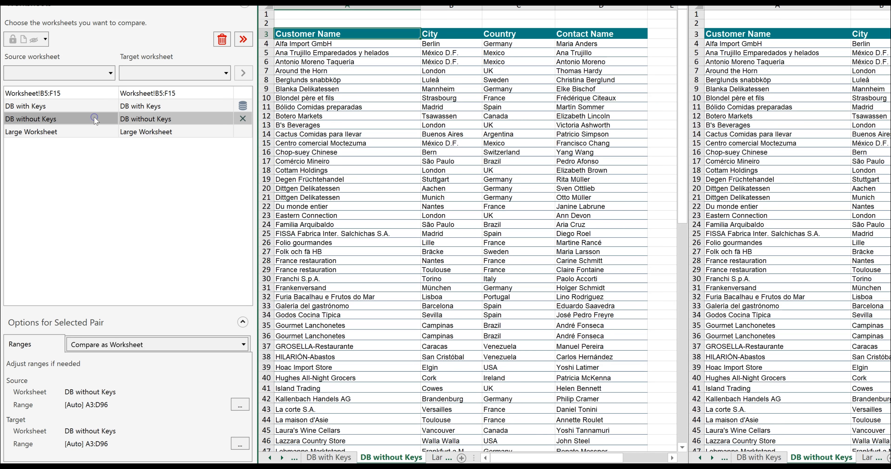
{"action": "left_click", "coordinate": [131, 184]}
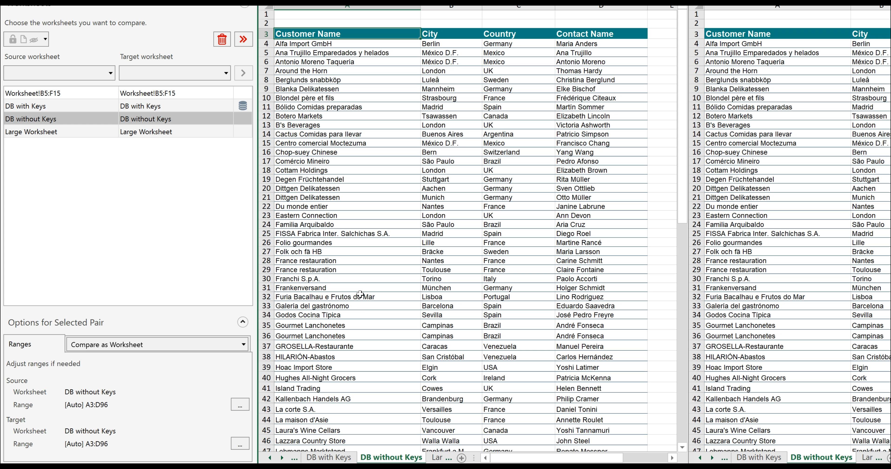
{"action": "left_click", "coordinate": [178, 344]}
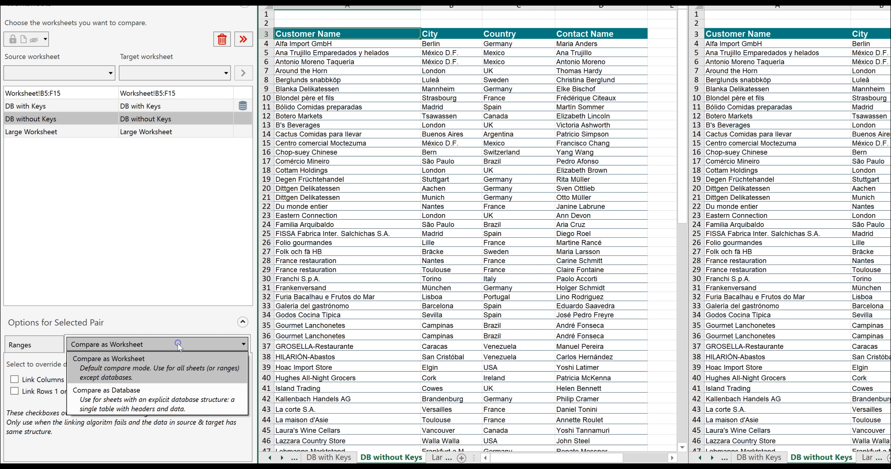
{"action": "left_click", "coordinate": [162, 391]}
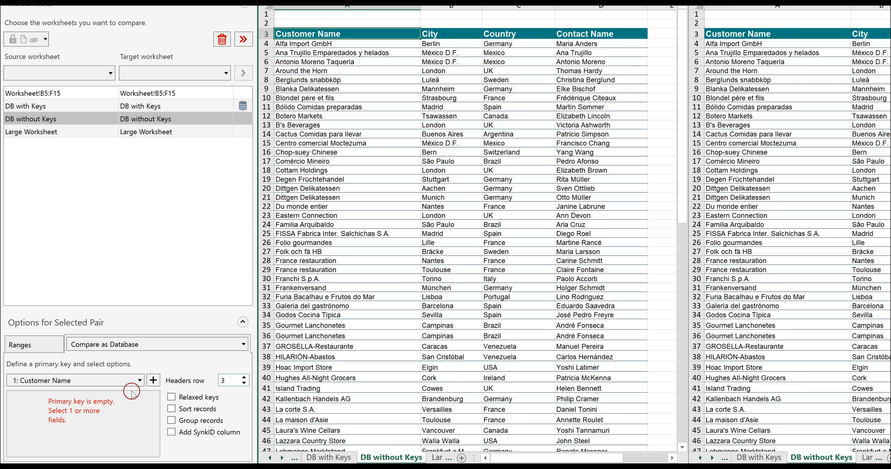
Step: Define a combined primary key for the DB without Keys pair from the Customer Name and City fields
{"action": "left_click", "coordinate": [136, 384]}
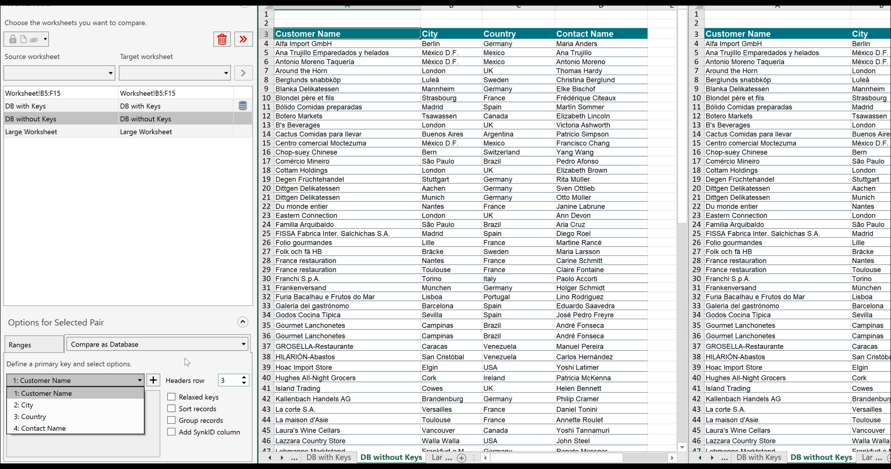
{"action": "left_click", "coordinate": [95, 394]}
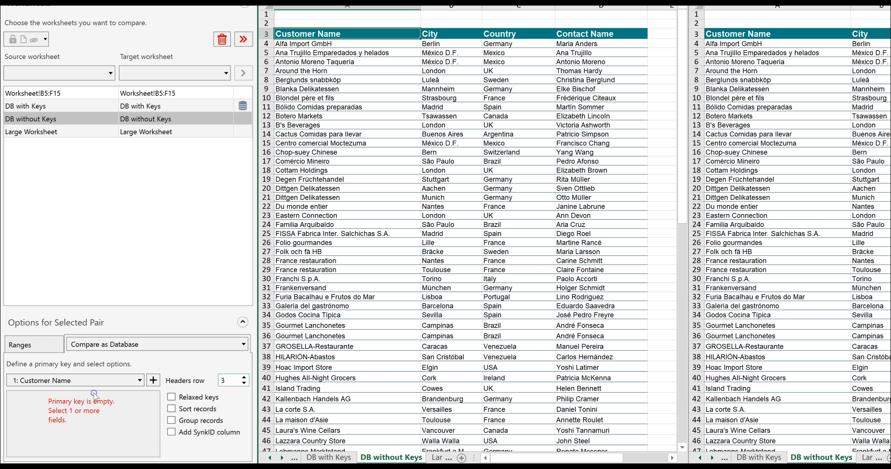
{"action": "left_click", "coordinate": [153, 380]}
{"action": "left_click", "coordinate": [139, 380]}
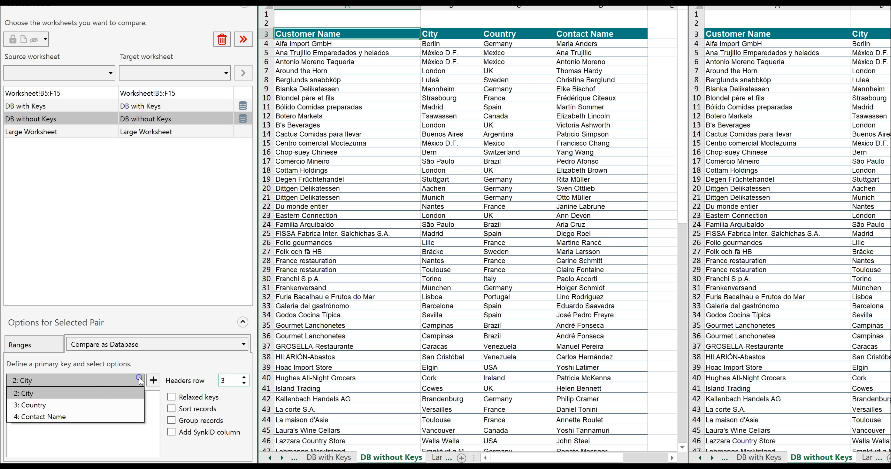
{"action": "left_click", "coordinate": [70, 395]}
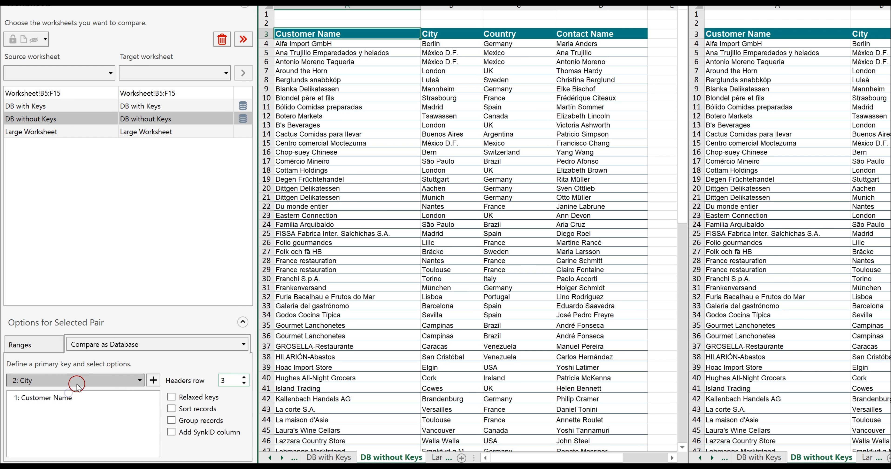
{"action": "left_click", "coordinate": [153, 380]}
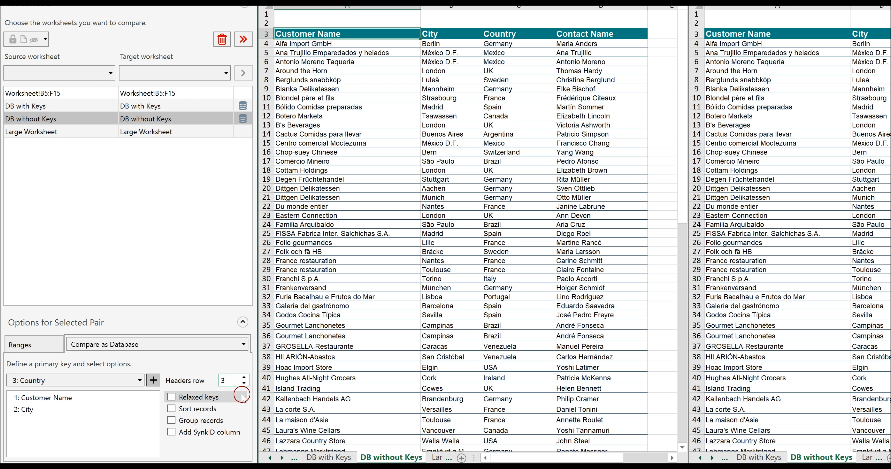
Step: Check the header row of the DB without Keys source sheet by selecting row 3
{"action": "left_click", "coordinate": [265, 34]}
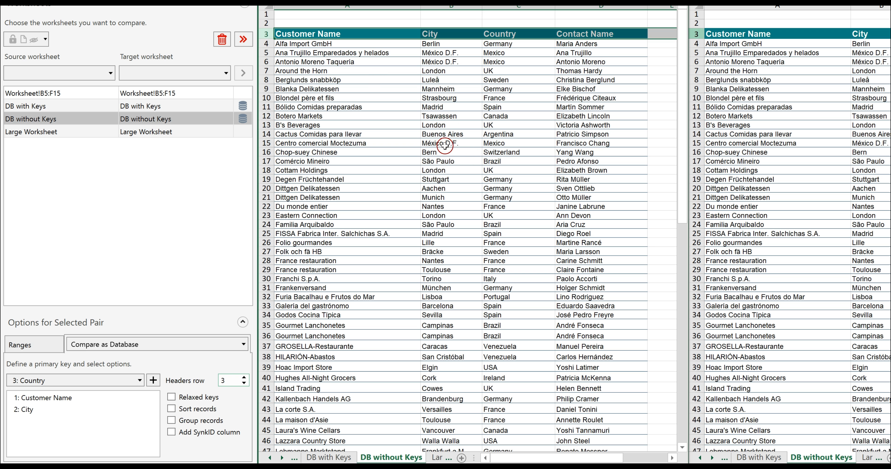
Step: Select the Large Worksheet pair and set its compare mode to Compare as Worksheet
{"action": "left_click", "coordinate": [99, 132]}
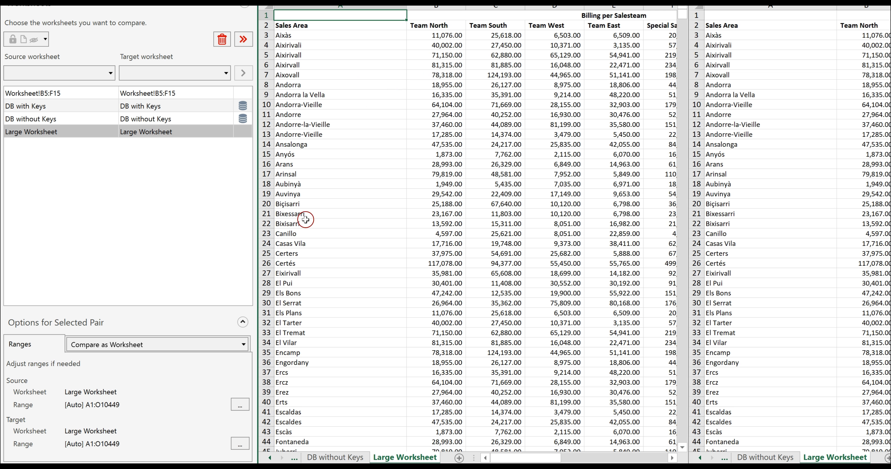
{"action": "left_click", "coordinate": [89, 345]}
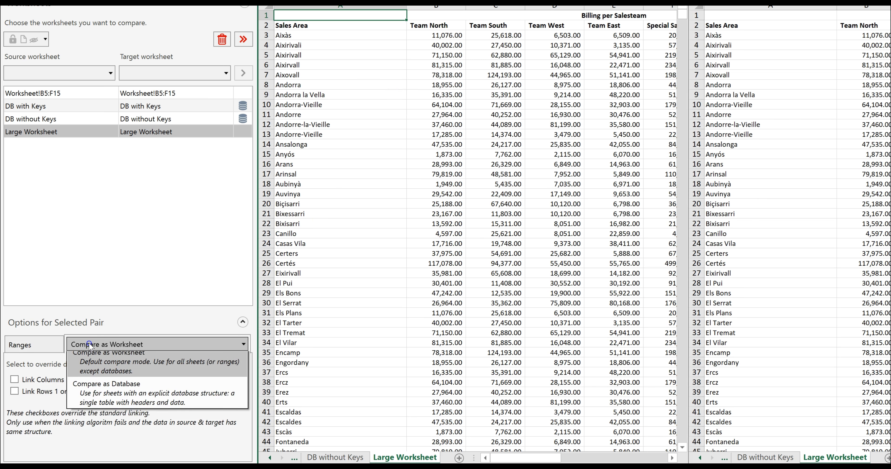
{"action": "left_click", "coordinate": [104, 365]}
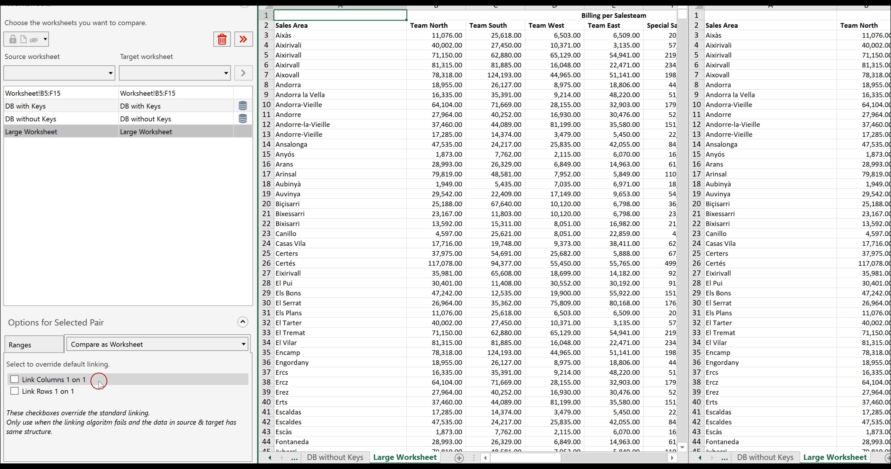
Step: Override the default linking of the Large Worksheet pair by enabling Link Columns 1 on 1 and Link Rows 1 on 1
{"action": "left_click", "coordinate": [99, 392]}
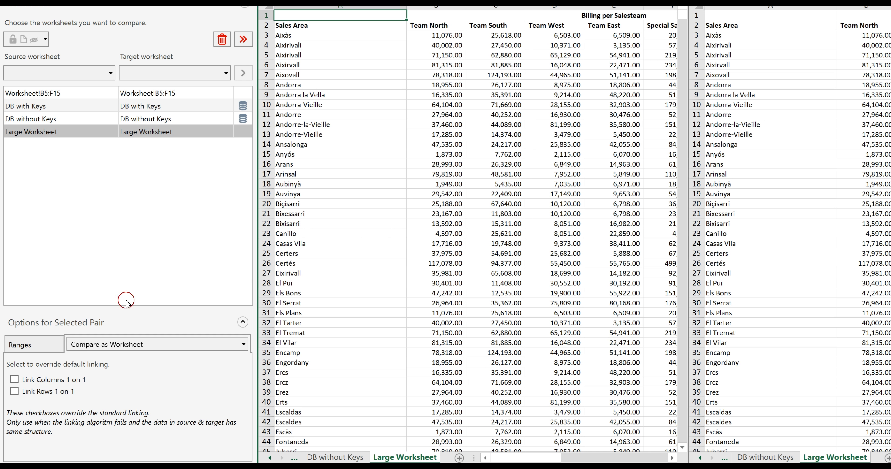
{"action": "left_click", "coordinate": [14, 380]}
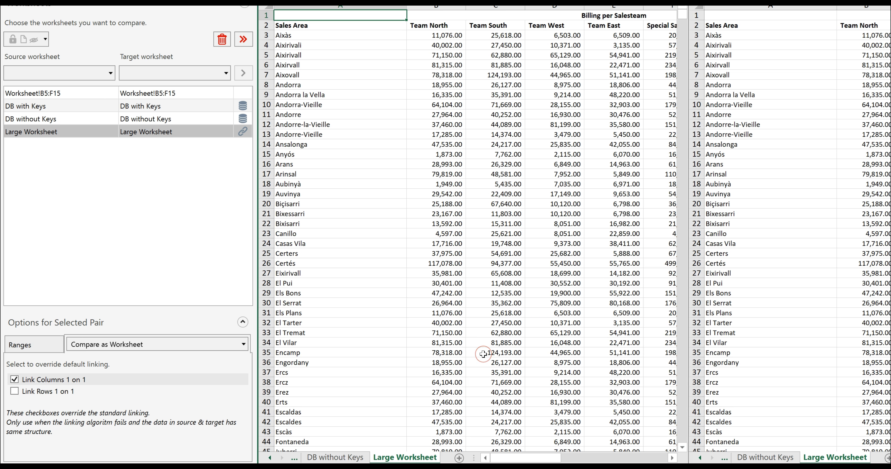
{"action": "left_click", "coordinate": [15, 394]}
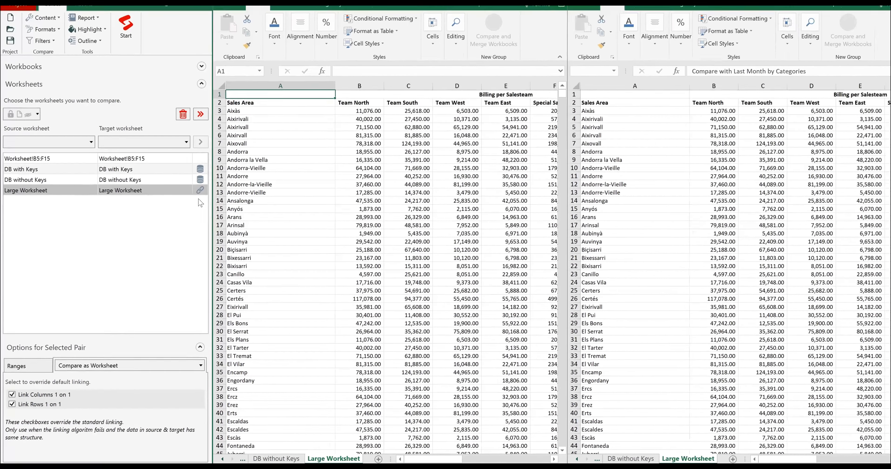
Step: Start the comparison of the configured worksheet pairs
{"action": "left_click", "coordinate": [176, 154]}
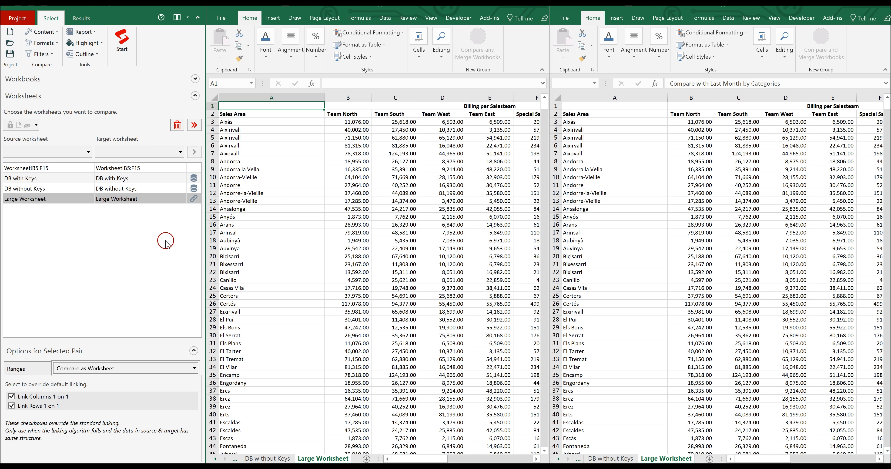
{"action": "left_click", "coordinate": [119, 35]}
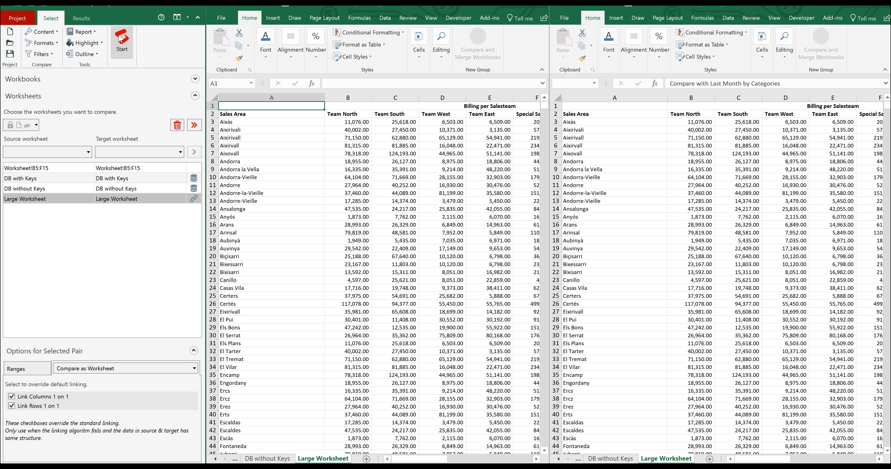